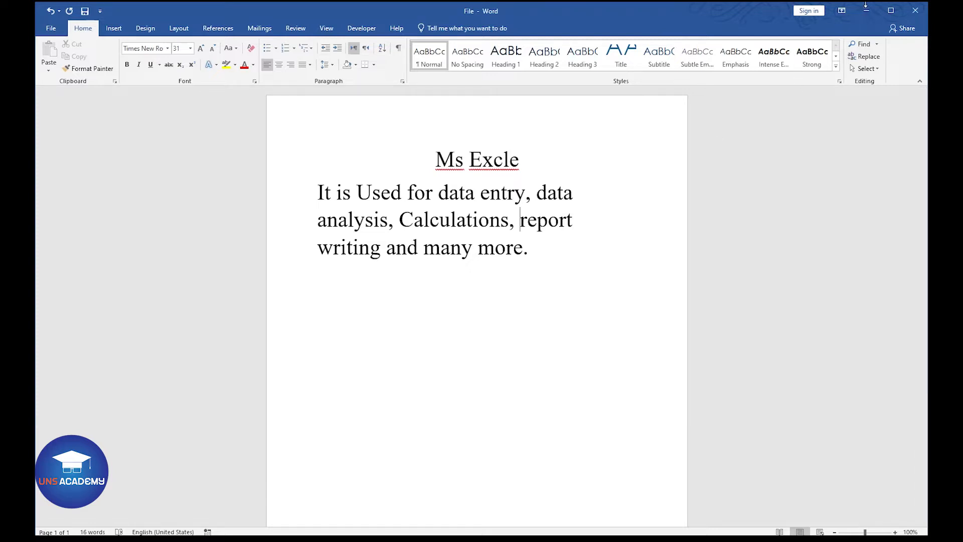
- Minimize the Word document and create a new Microsoft Excel worksheet on the desktop named Data Entry
{"action": "left_click", "coordinate": [866, 9]}
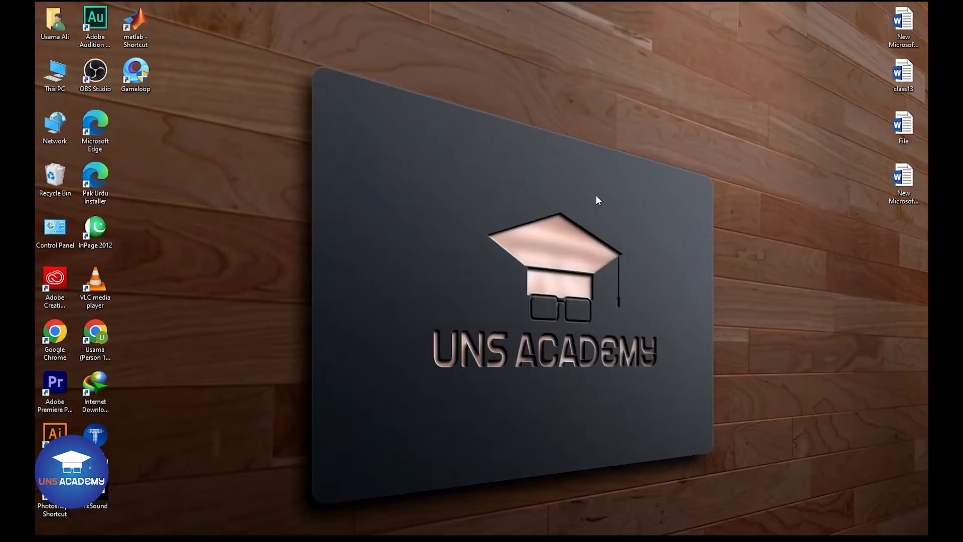
{"action": "right_click", "coordinate": [393, 146]}
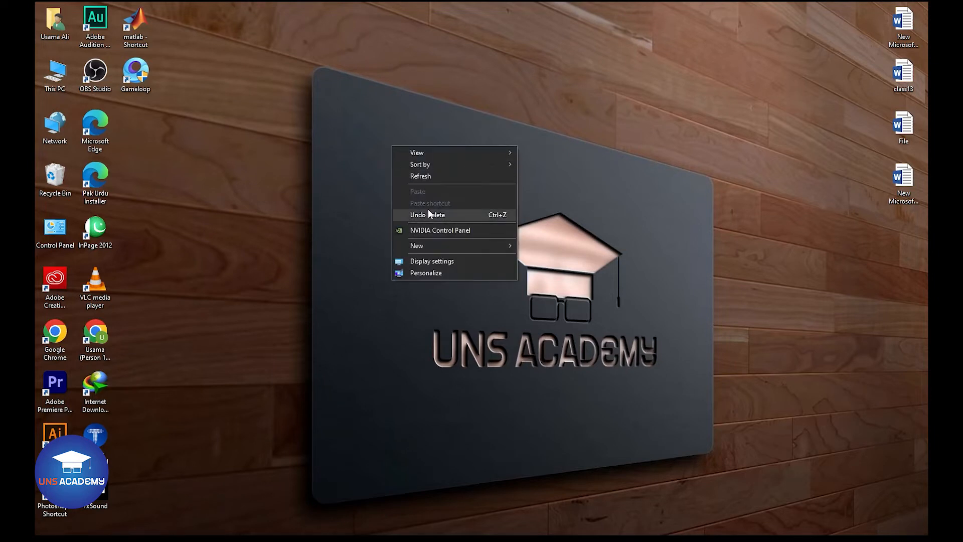
{"action": "mouse_move", "coordinate": [456, 246]}
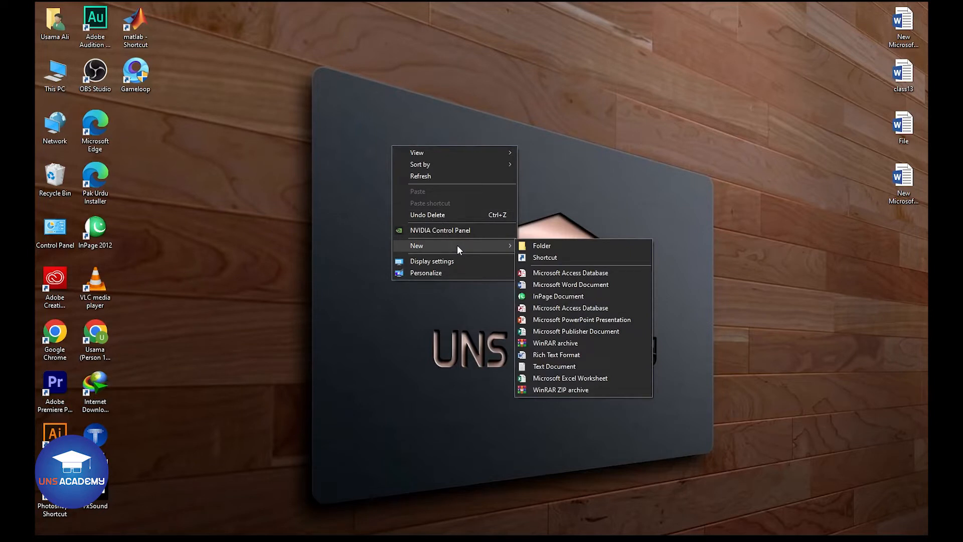
{"action": "left_click", "coordinate": [559, 378]}
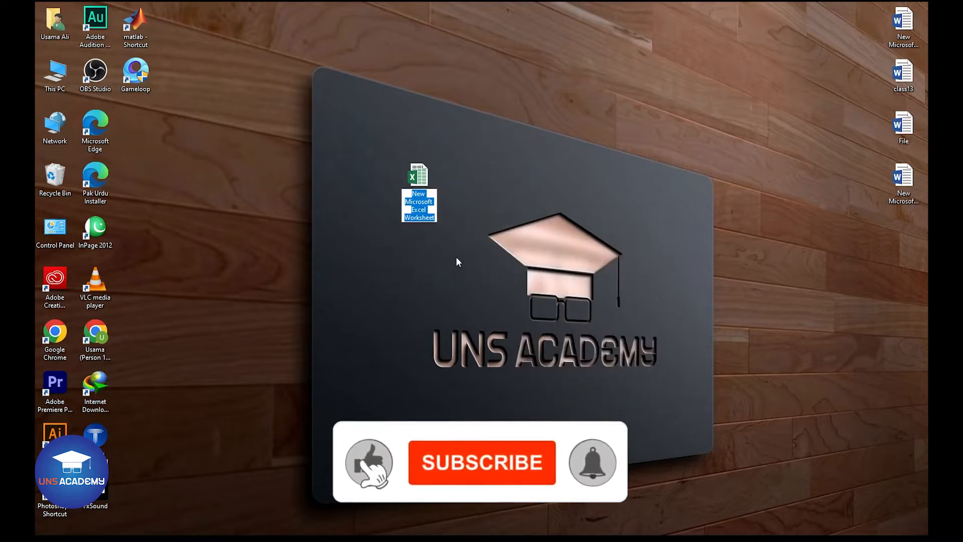
{"action": "type", "text": "D"}
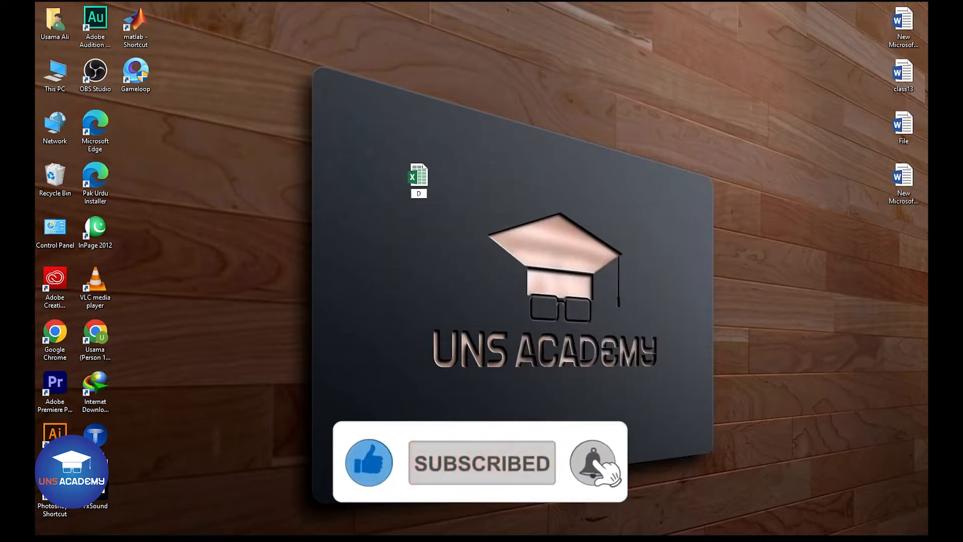
{"action": "type", "text": "ata Entry"}
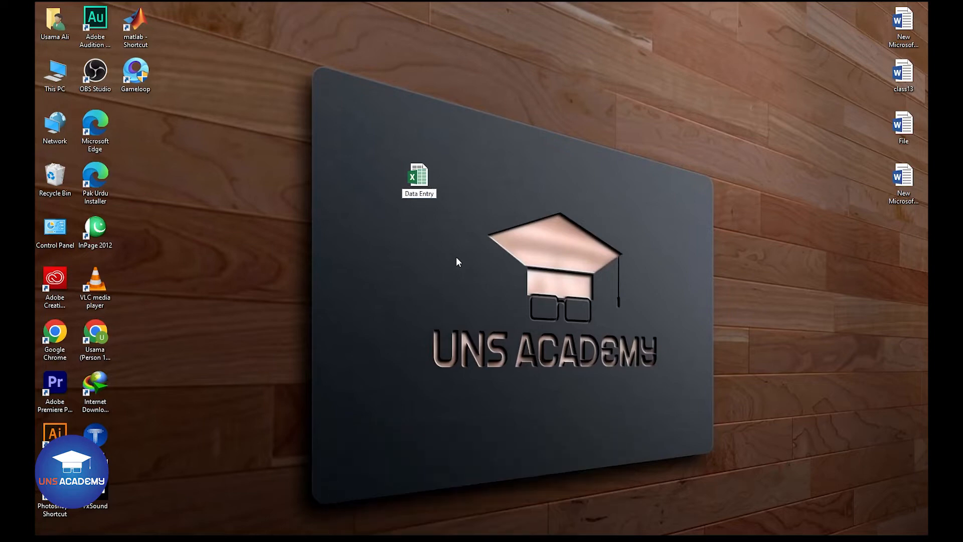
- Open the Data Entry workbook from the desktop and maximize its window
{"action": "double_click", "coordinate": [423, 184]}
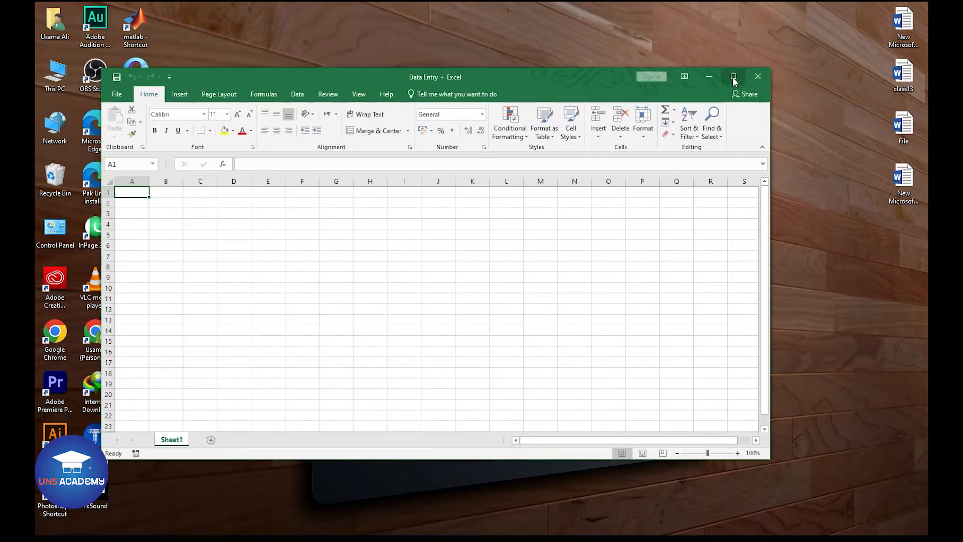
{"action": "left_click", "coordinate": [734, 76]}
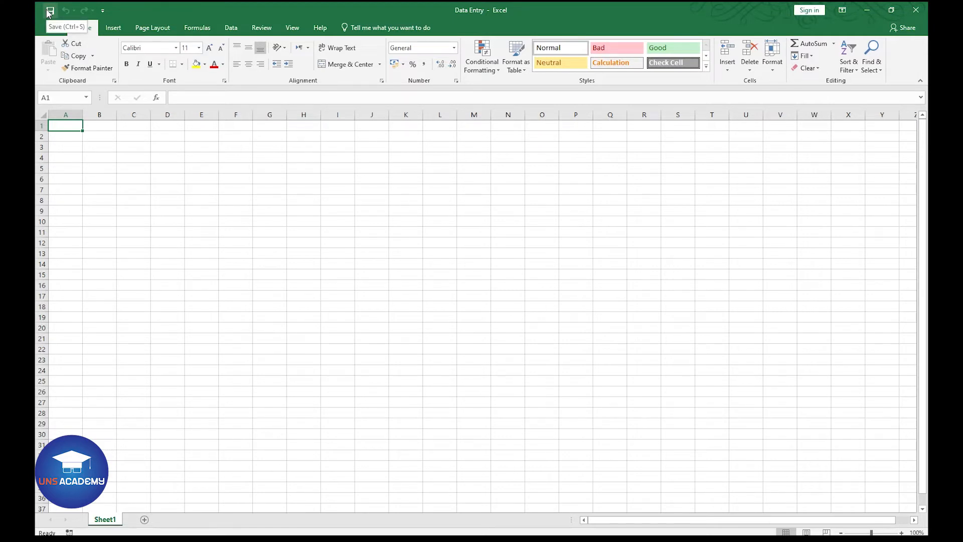
- Examine the Quick Access customization commands and how zooming in and out affects the empty sheet
{"action": "left_click", "coordinate": [102, 11]}
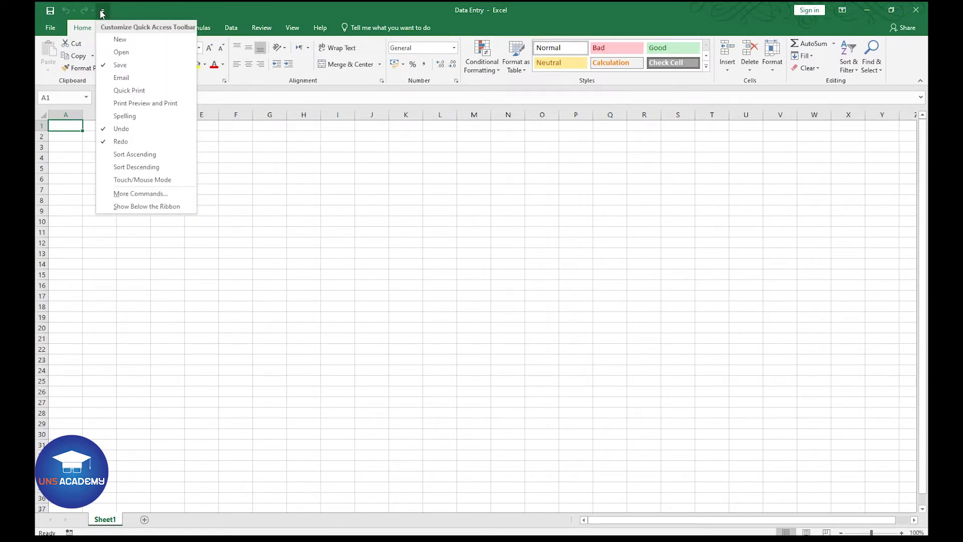
{"action": "left_click", "coordinate": [102, 11]}
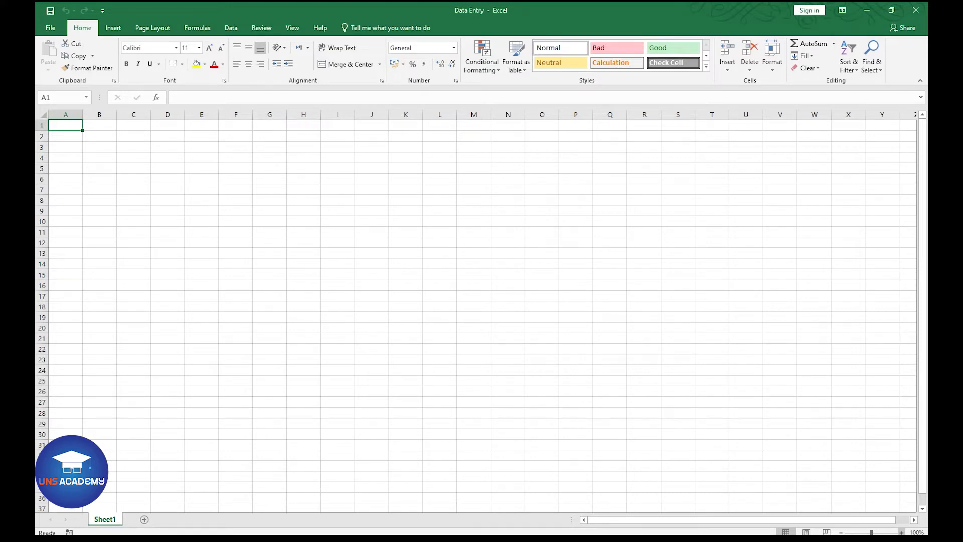
{"action": "left_click", "coordinate": [902, 532]}
{"action": "left_click", "coordinate": [842, 533]}
{"action": "left_click", "coordinate": [841, 533]}
{"action": "left_click", "coordinate": [842, 533]}
{"action": "left_click", "coordinate": [902, 532]}
{"action": "left_click", "coordinate": [901, 533]}
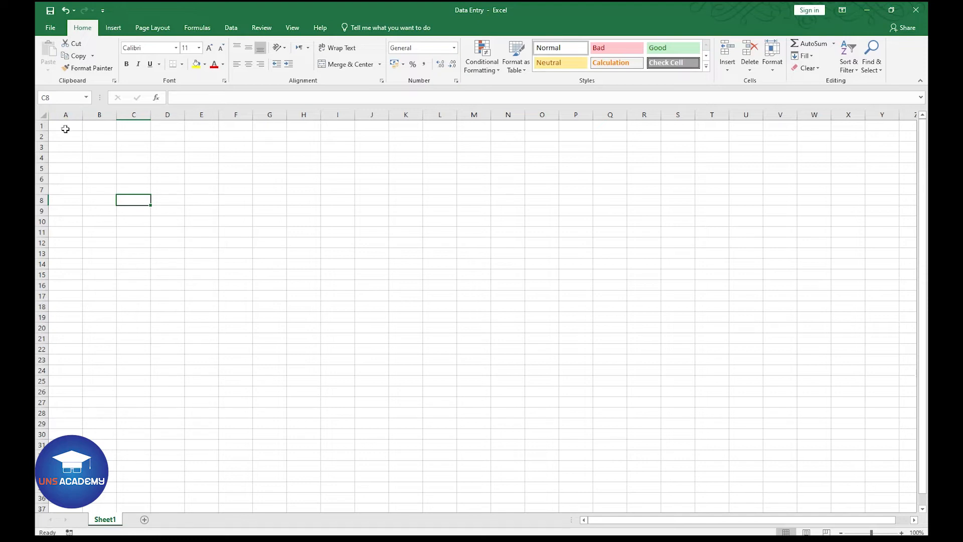
- Select the cell range A1:E12, and after it the whole columns A to C
{"action": "left_click_drag", "start_coordinate": [59, 128], "coordinate": [211, 239]}
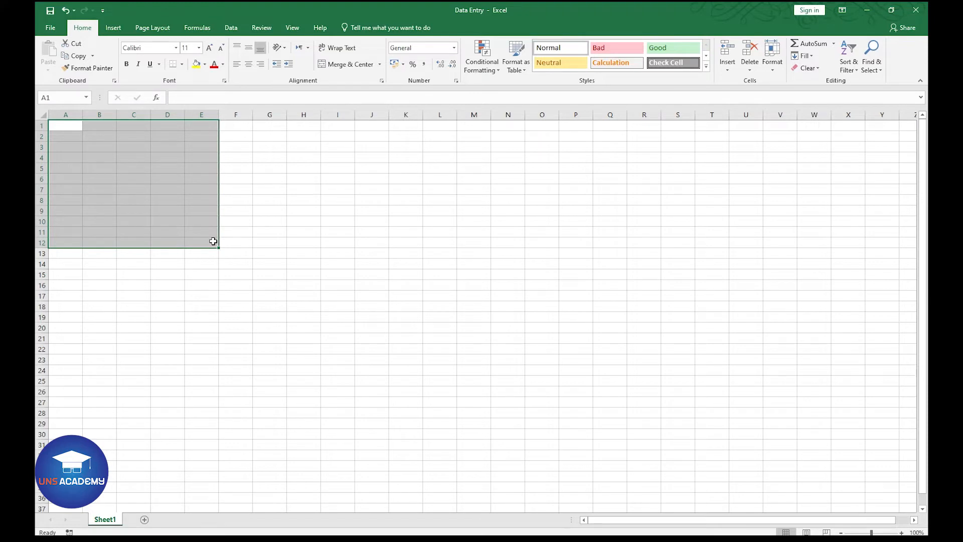
{"action": "left_click_drag", "start_coordinate": [76, 113], "coordinate": [146, 120]}
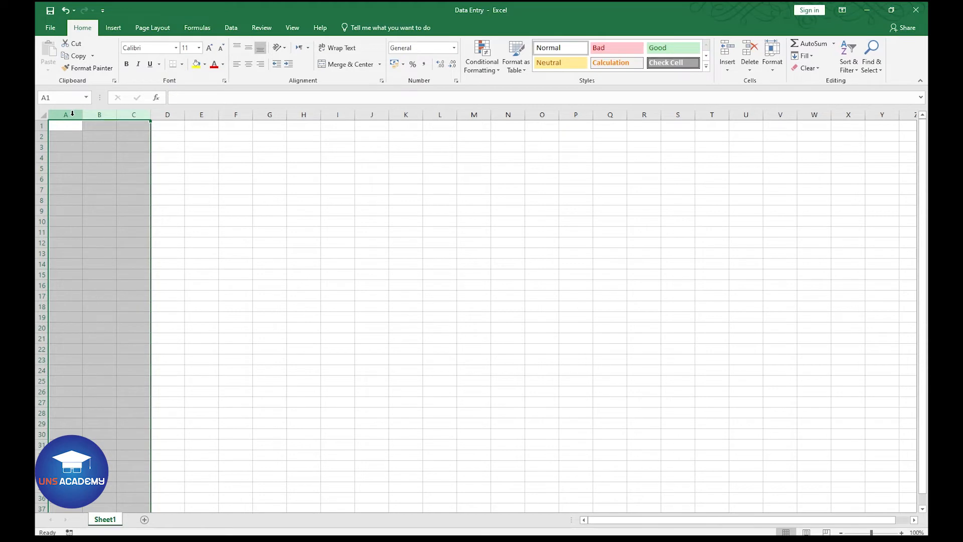
{"action": "left_click", "coordinate": [159, 145]}
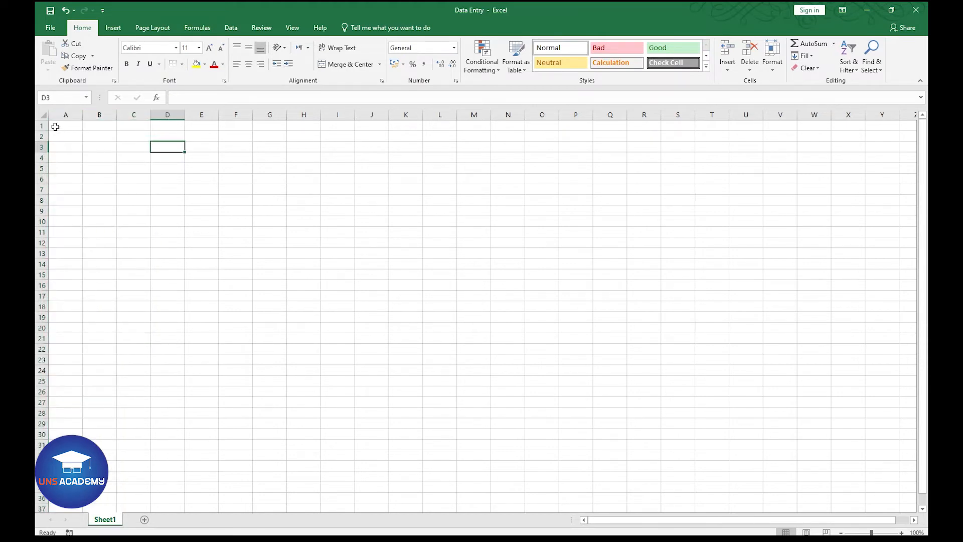
- Select whole rows 1 to 6 together, and after that rows 1, 2 and 3 one at a time
{"action": "left_click_drag", "start_coordinate": [41, 125], "coordinate": [45, 174]}
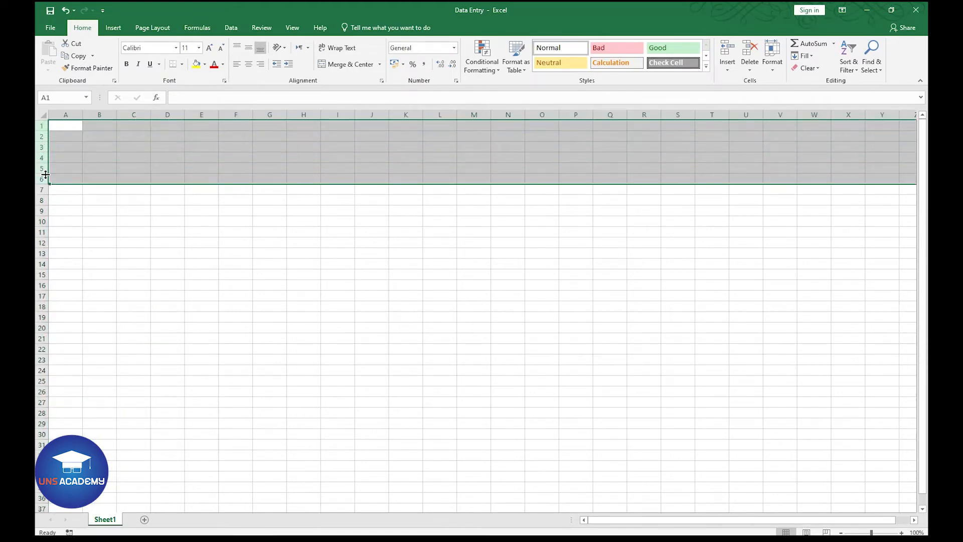
{"action": "left_click", "coordinate": [41, 126]}
{"action": "left_click", "coordinate": [41, 136]}
{"action": "left_click", "coordinate": [41, 146]}
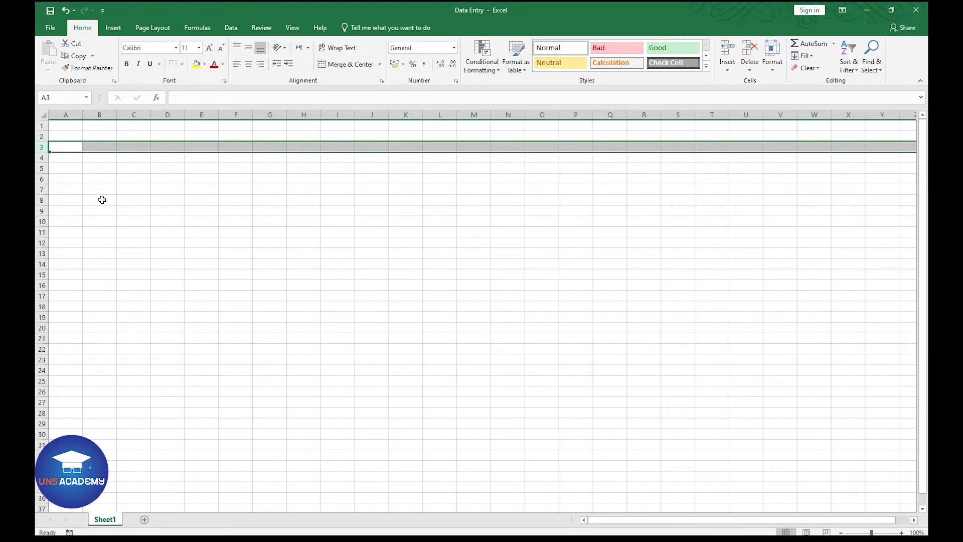
- Enter 2300 in cell B6 and 25000 in cell B7
{"action": "left_click", "coordinate": [104, 180]}
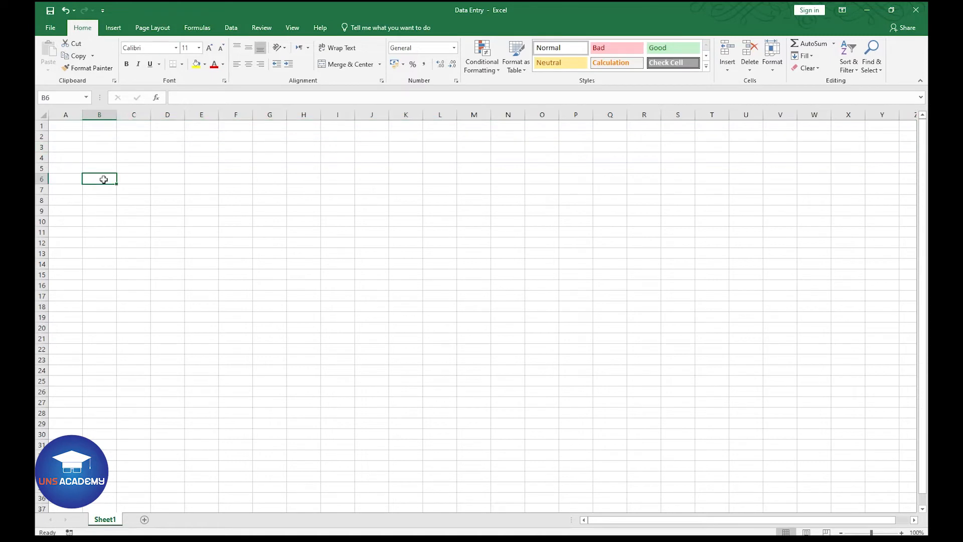
{"action": "type", "text": "2300"}
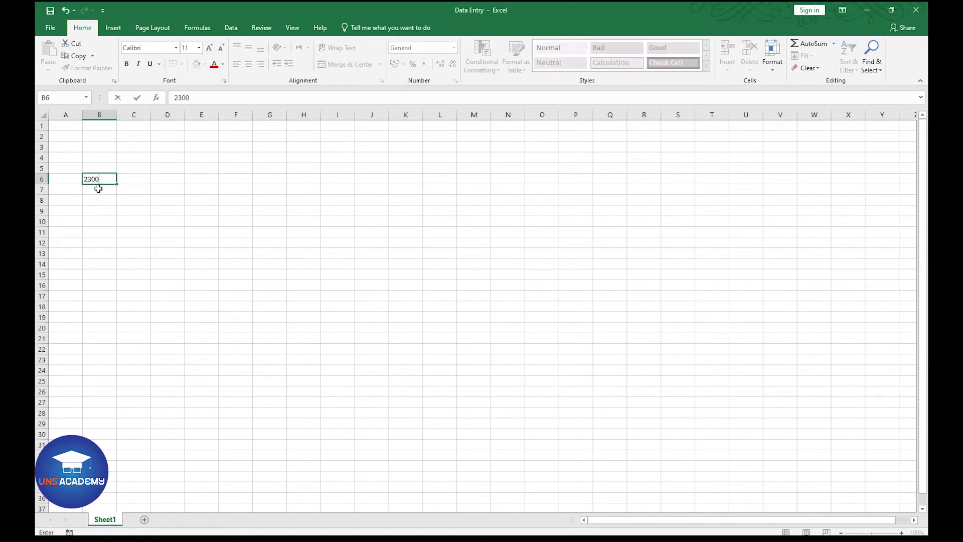
{"action": "key", "text": "Return"}
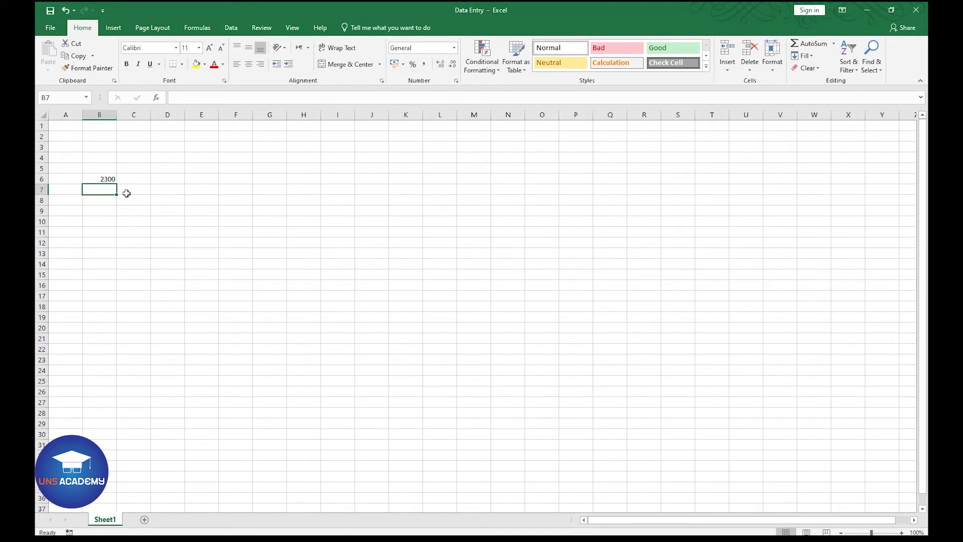
{"action": "type", "text": "25000"}
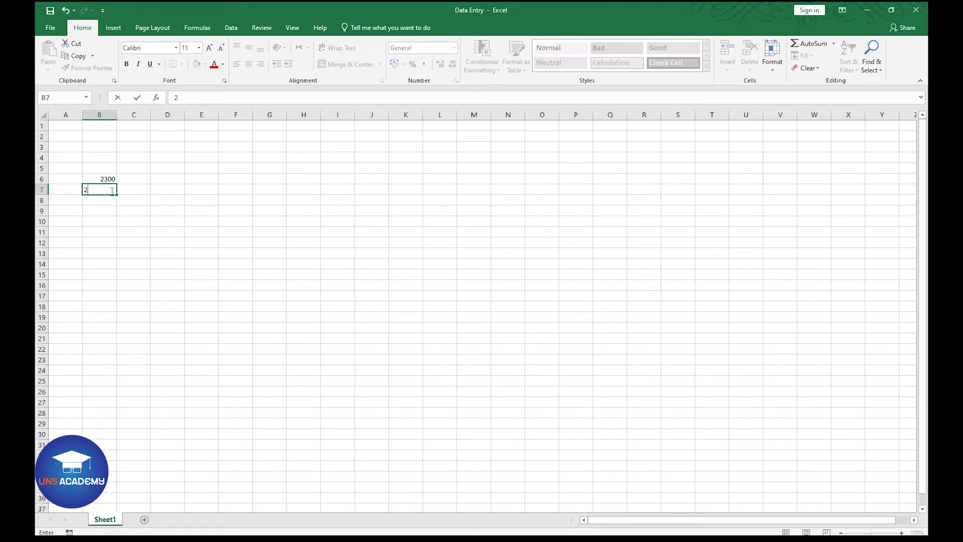
{"action": "left_click", "coordinate": [111, 226]}
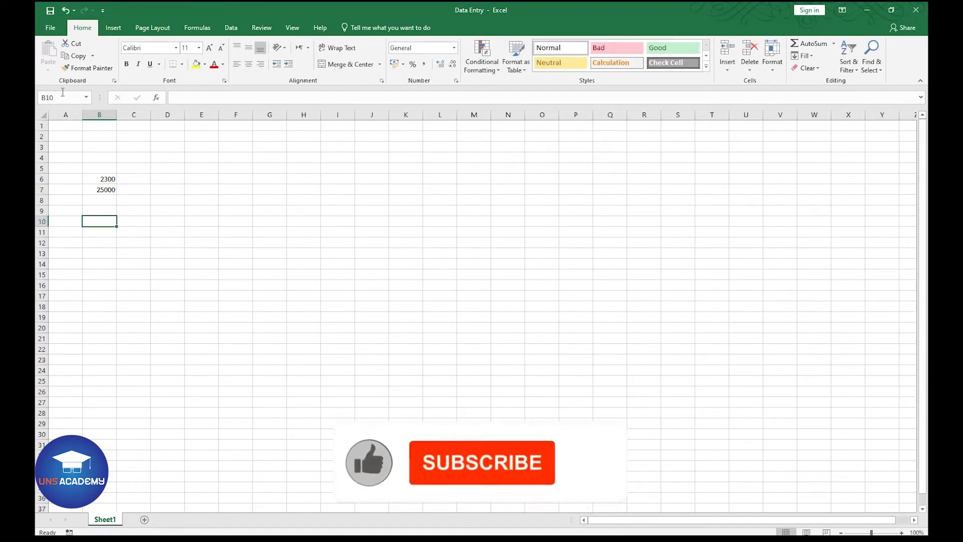
- Examine the templates for new workbooks and the recent files and drives available for opening a workbook
{"action": "left_click", "coordinate": [49, 28]}
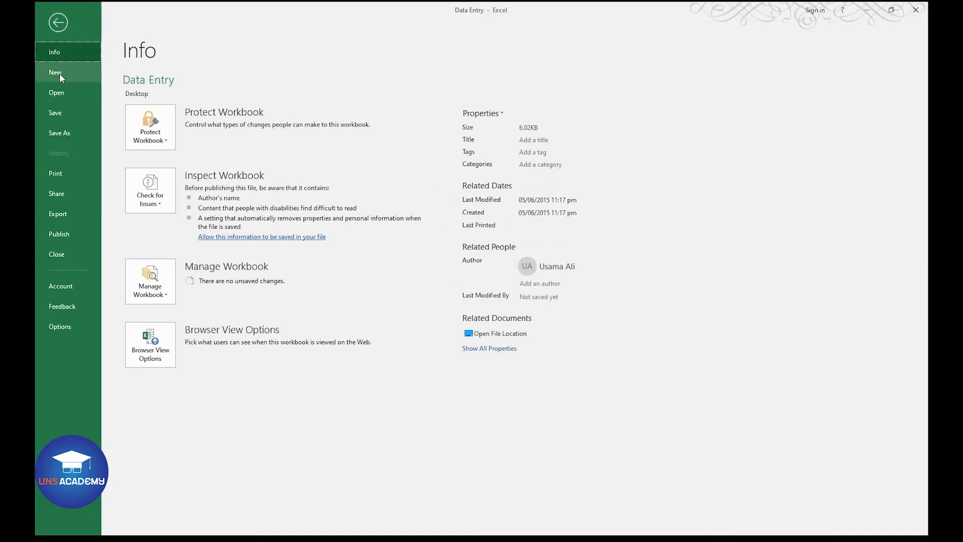
{"action": "left_click", "coordinate": [58, 73]}
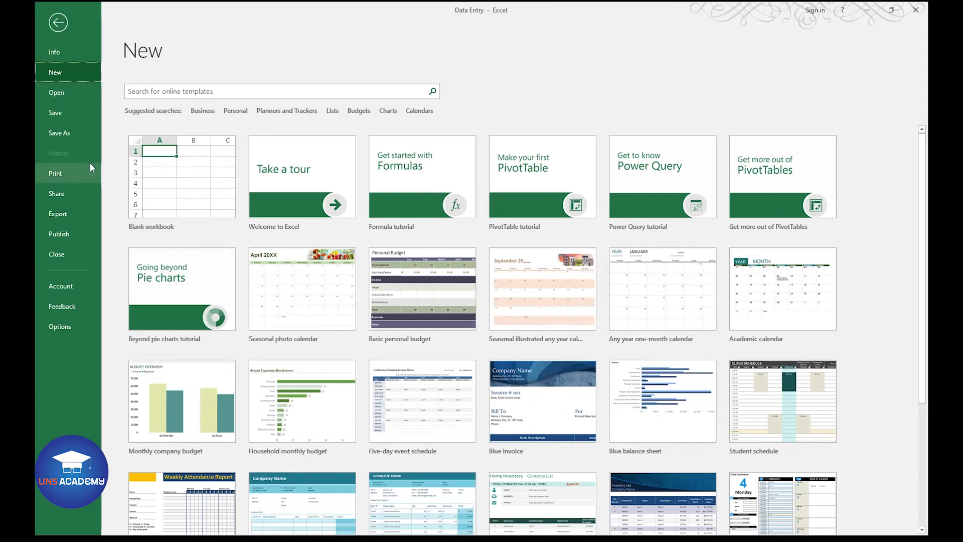
{"action": "left_click", "coordinate": [60, 95]}
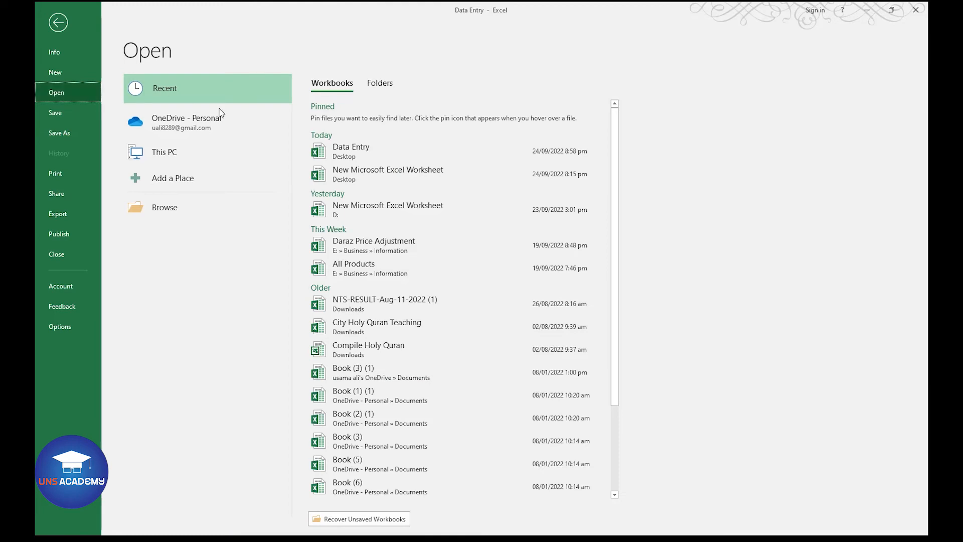
{"action": "scroll", "coordinate": [362, 321], "scroll_direction": "down", "scroll_amount": 1}
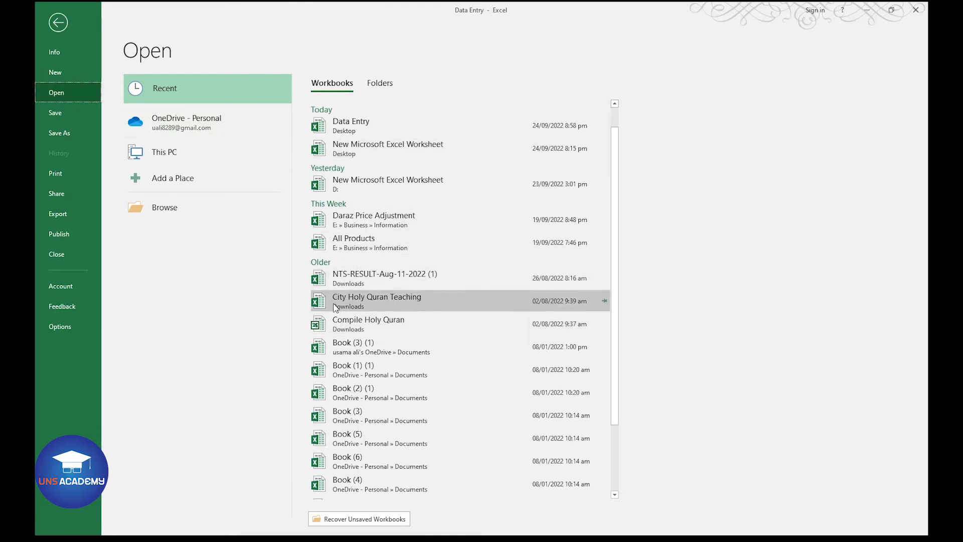
{"action": "left_click", "coordinate": [169, 210]}
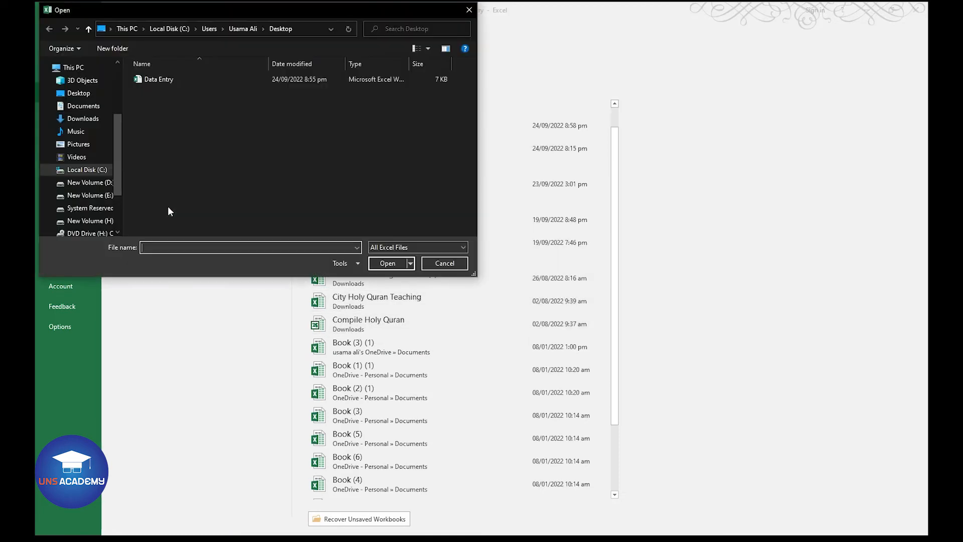
{"action": "left_click_drag", "start_coordinate": [115, 189], "coordinate": [113, 212]}
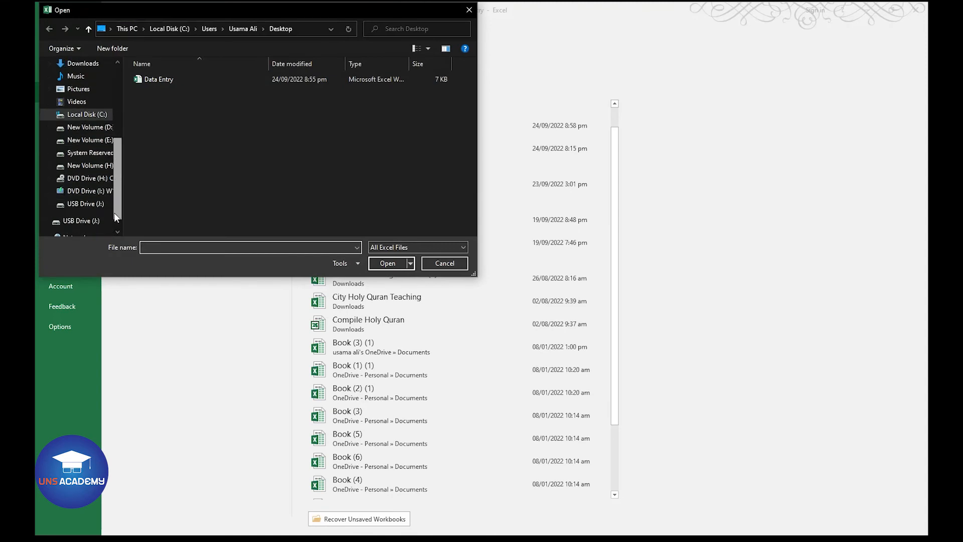
{"action": "left_click", "coordinate": [442, 264]}
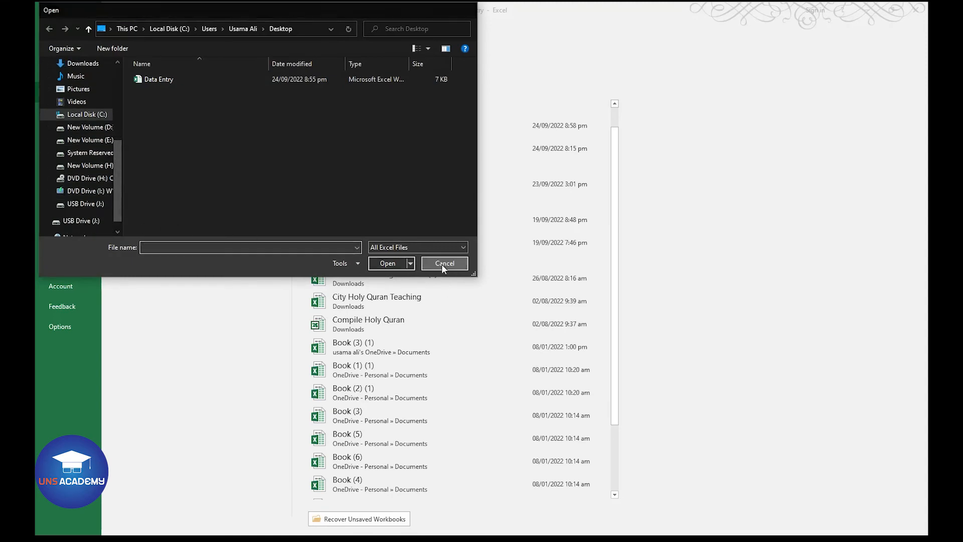
{"action": "key", "text": "Escape"}
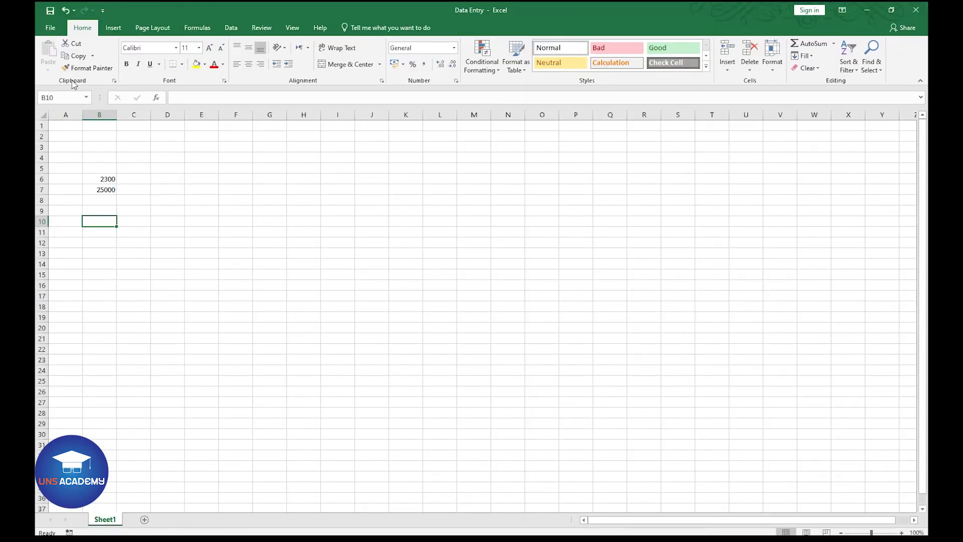
- Examine the Save As locations and the drives to browse for the Data Entry workbook, without saving a copy
{"action": "left_click", "coordinate": [54, 33]}
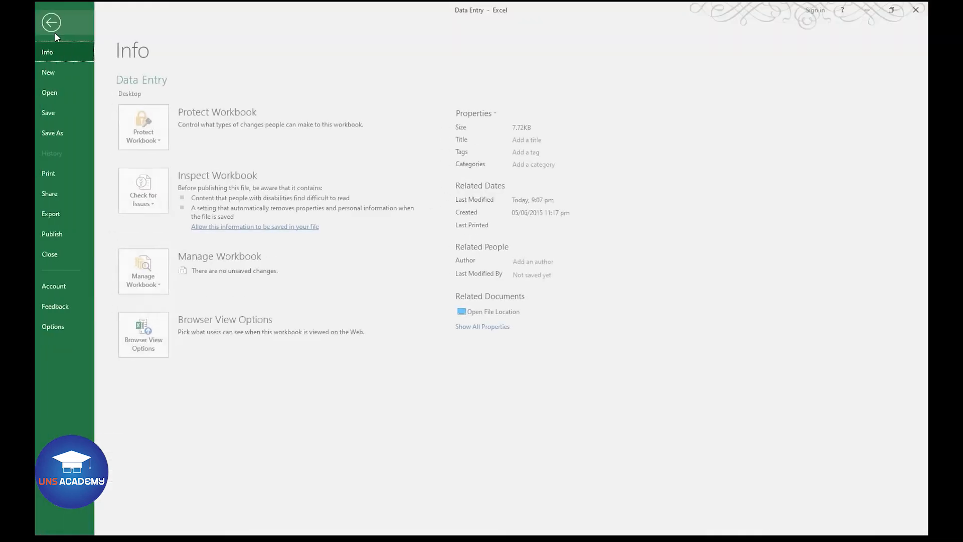
{"action": "left_click", "coordinate": [63, 133]}
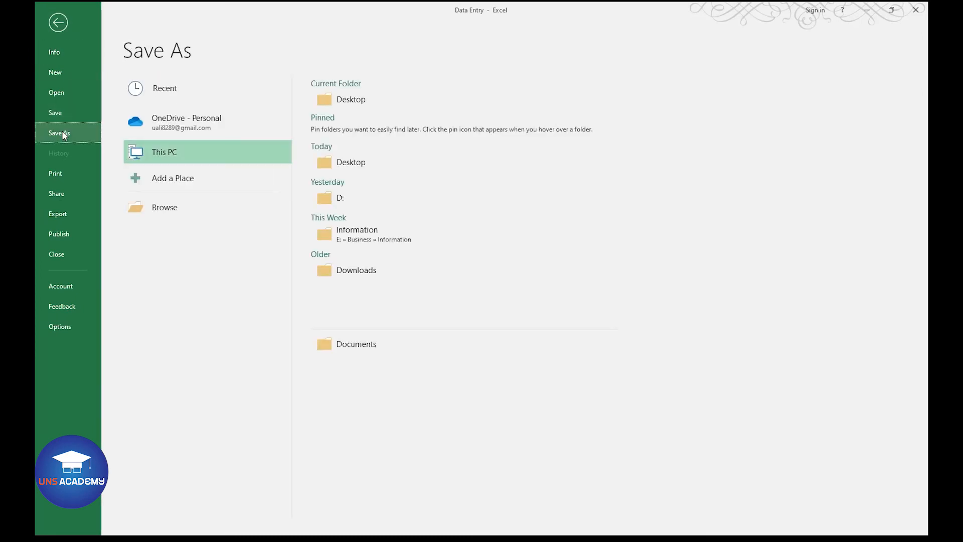
{"action": "left_click", "coordinate": [148, 207]}
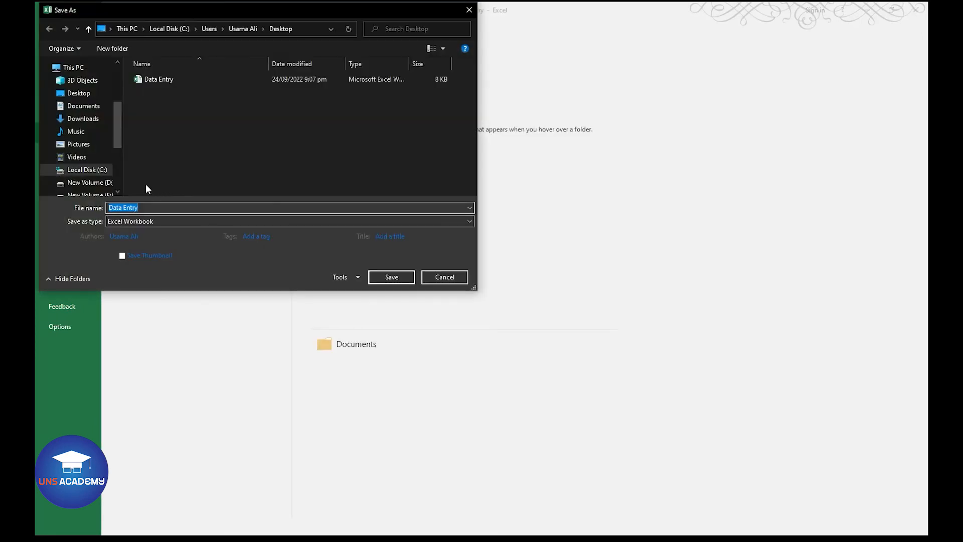
{"action": "left_click_drag", "start_coordinate": [115, 143], "coordinate": [118, 167]}
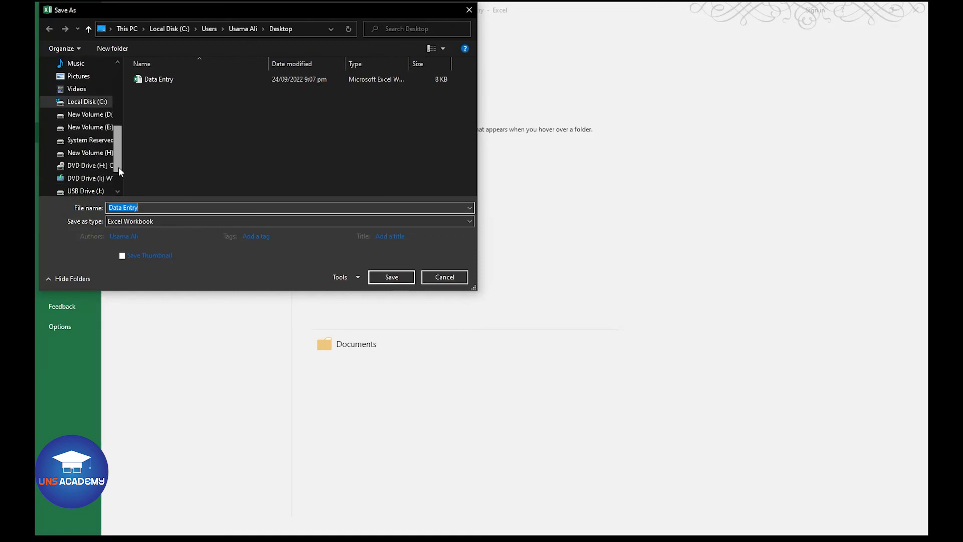
{"action": "left_click", "coordinate": [435, 282]}
- Examine the workbook's print, share, export and publish pages, plus the account details and Excel options, and return to the sheet
{"action": "left_click", "coordinate": [81, 180]}
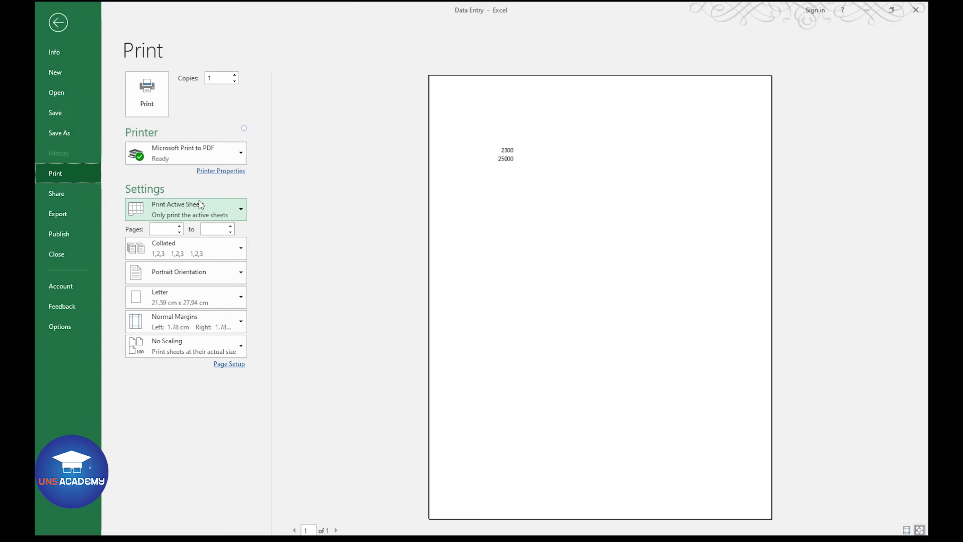
{"action": "left_click", "coordinate": [77, 195]}
{"action": "left_click", "coordinate": [73, 213]}
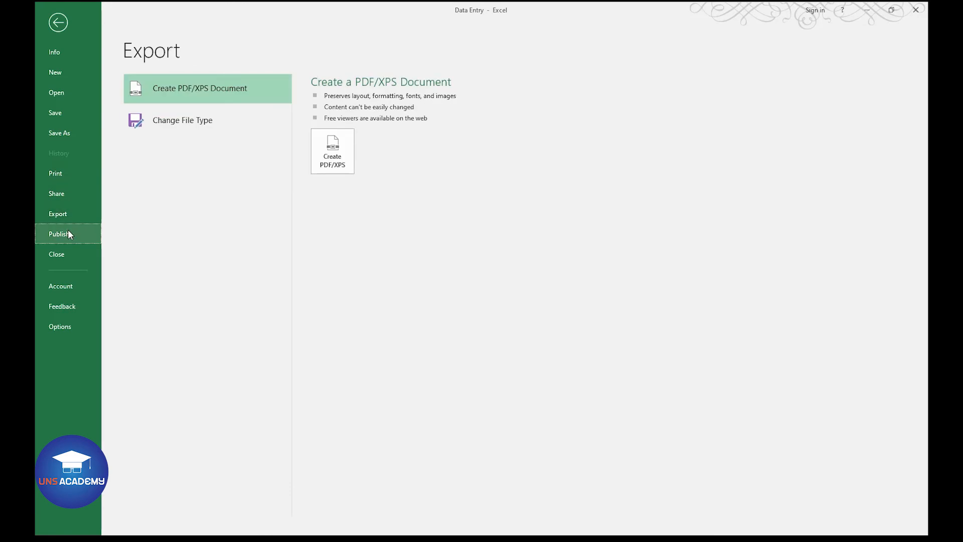
{"action": "left_click", "coordinate": [68, 230]}
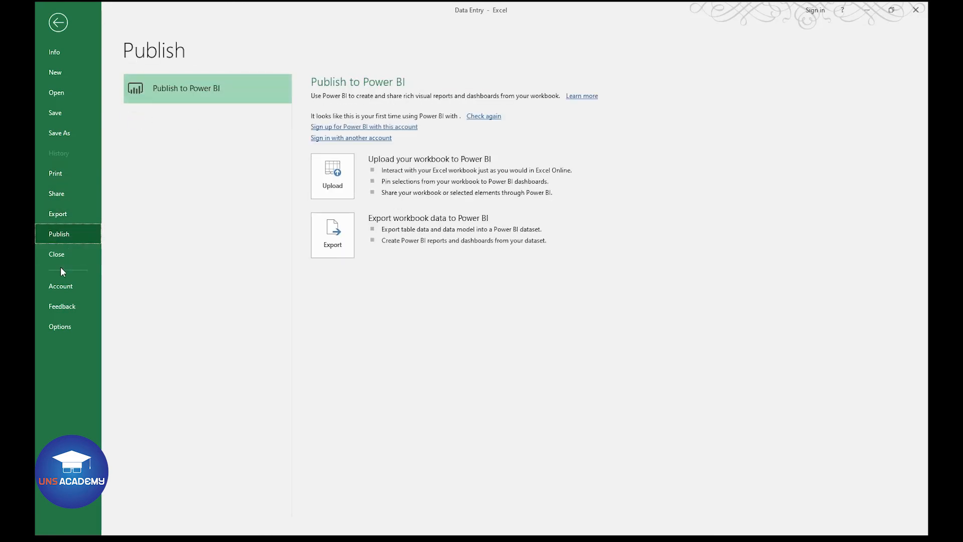
{"action": "left_click", "coordinate": [65, 286]}
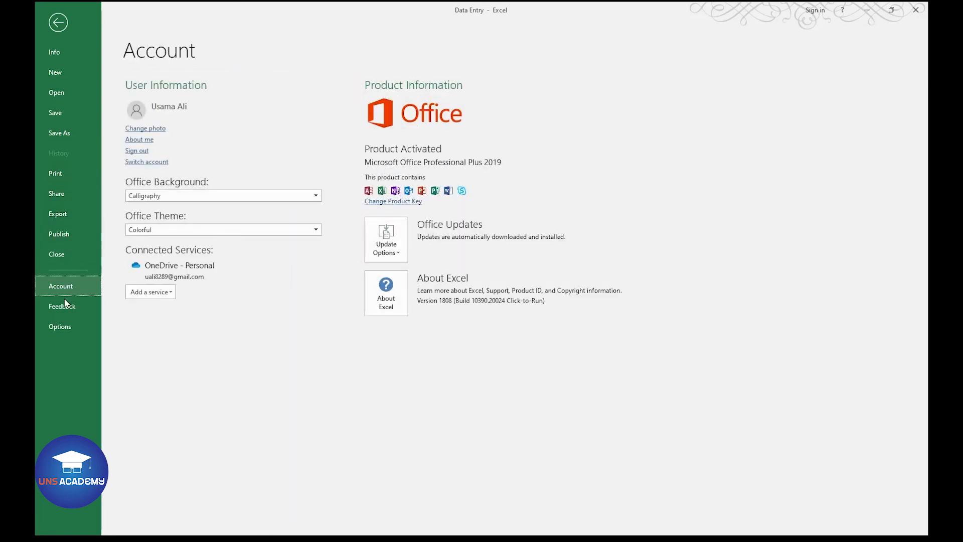
{"action": "left_click", "coordinate": [67, 325]}
{"action": "left_click", "coordinate": [633, 439]}
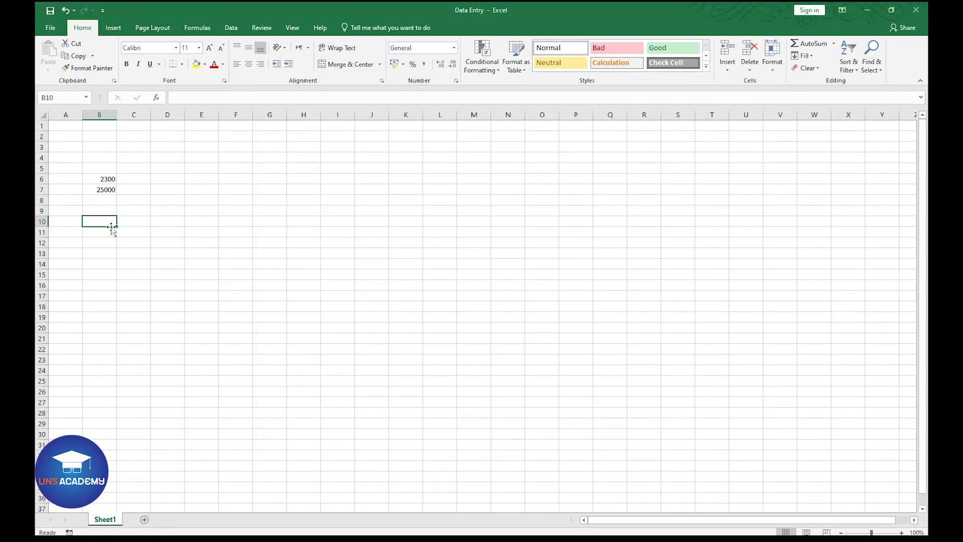